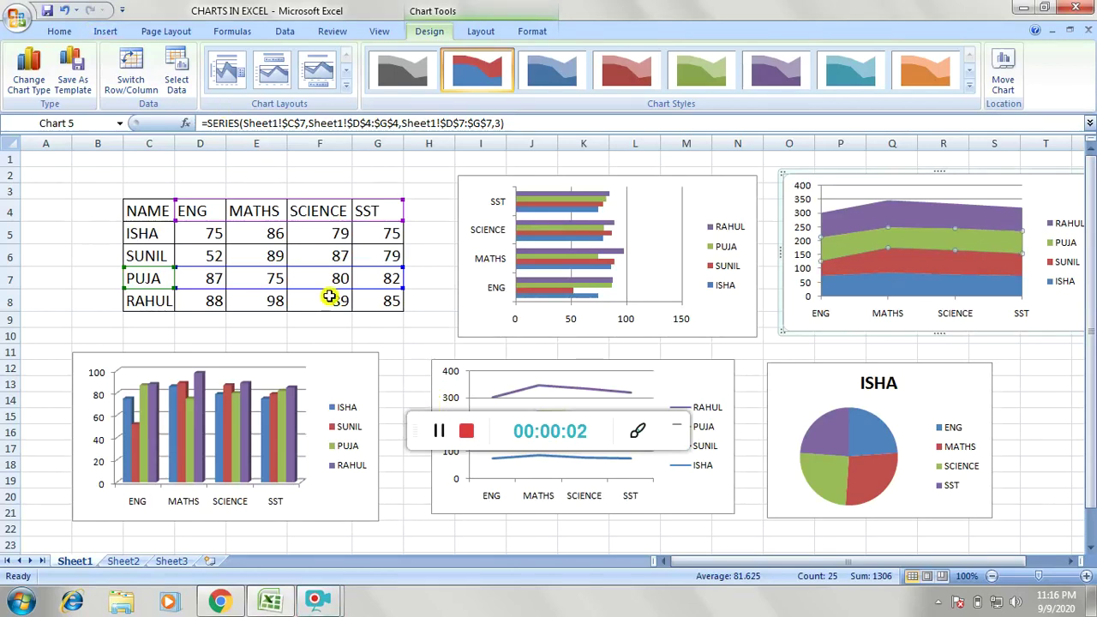
# Examine the chart variants available for insertion, covering the column, line, pie, area and other chart types
pyautogui.click(106, 32)
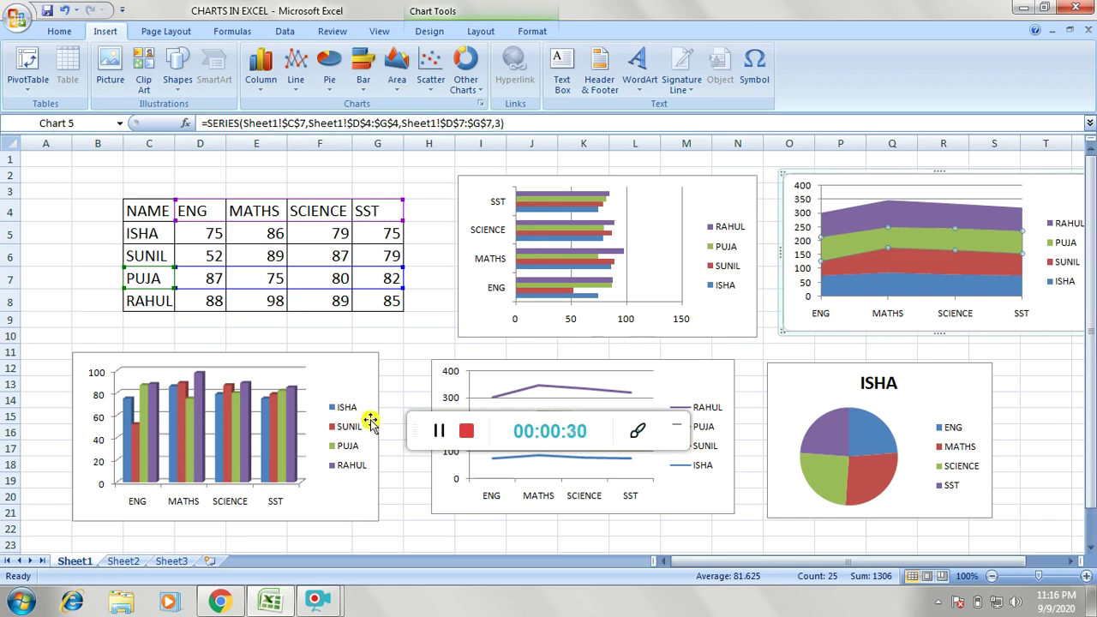
pyautogui.click(414, 403)
pyautogui.moveTo(415, 412); pyautogui.dragTo(421, 553)
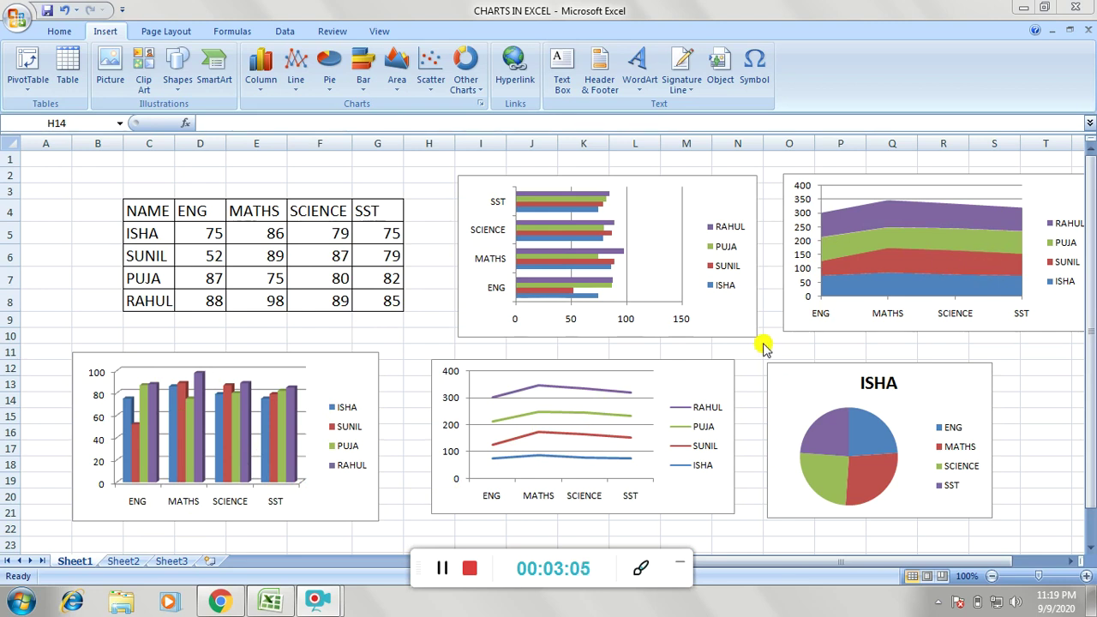
pyautogui.click(262, 89)
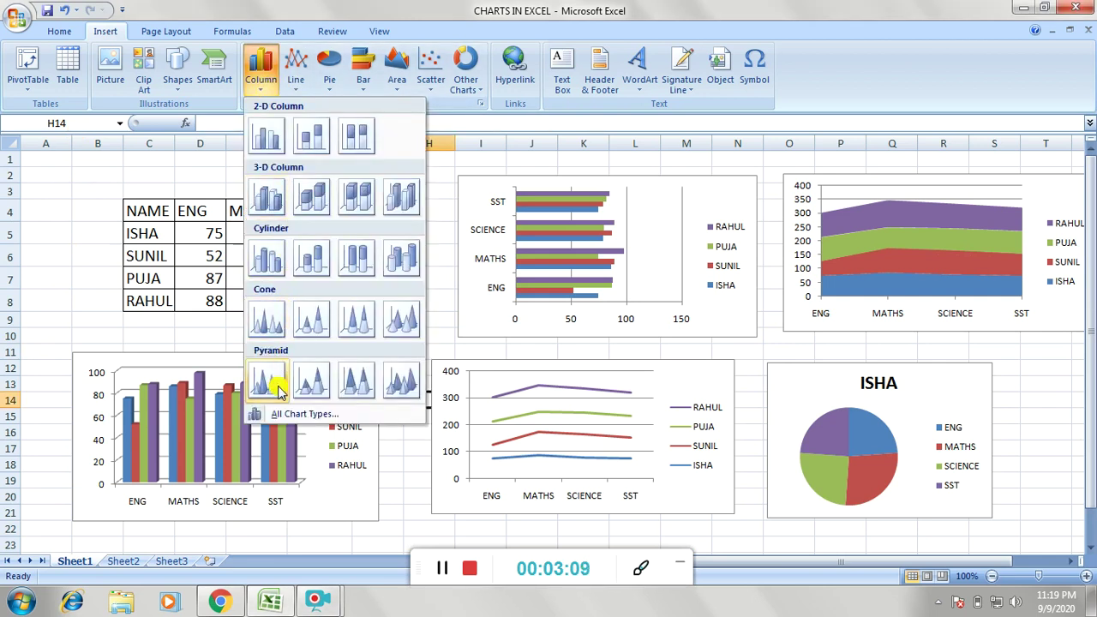
pyautogui.click(298, 89)
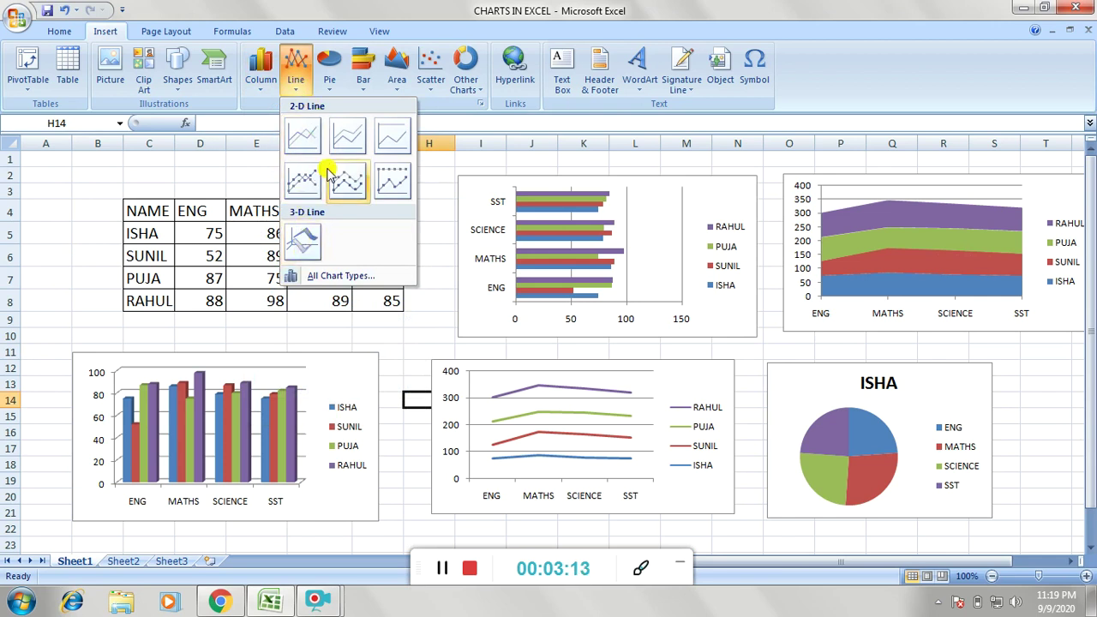
pyautogui.click(332, 86)
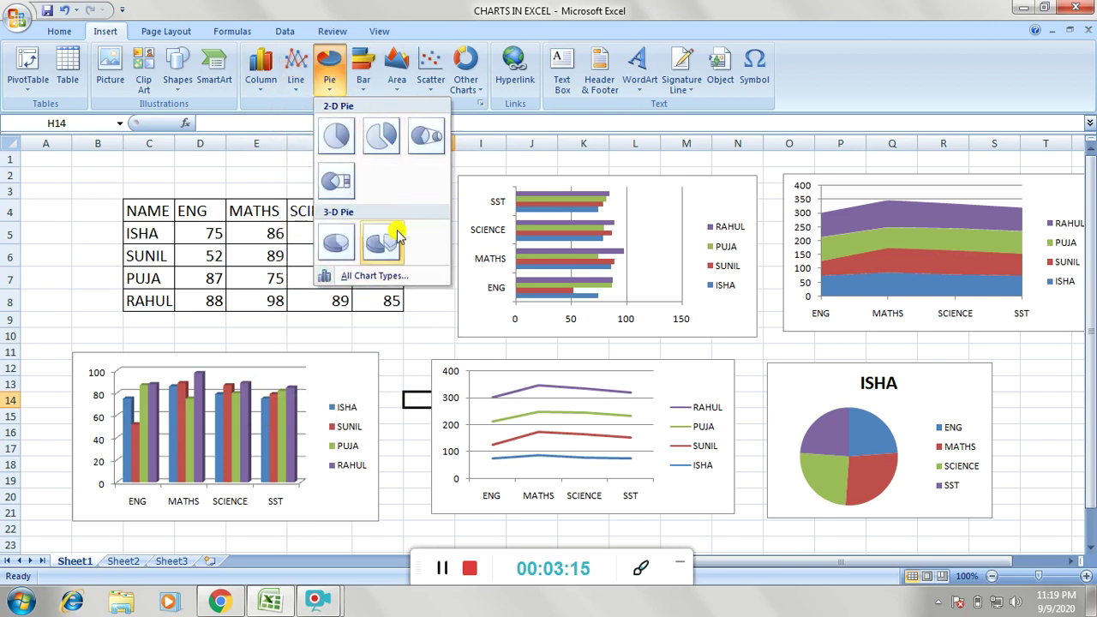
pyautogui.click(395, 94)
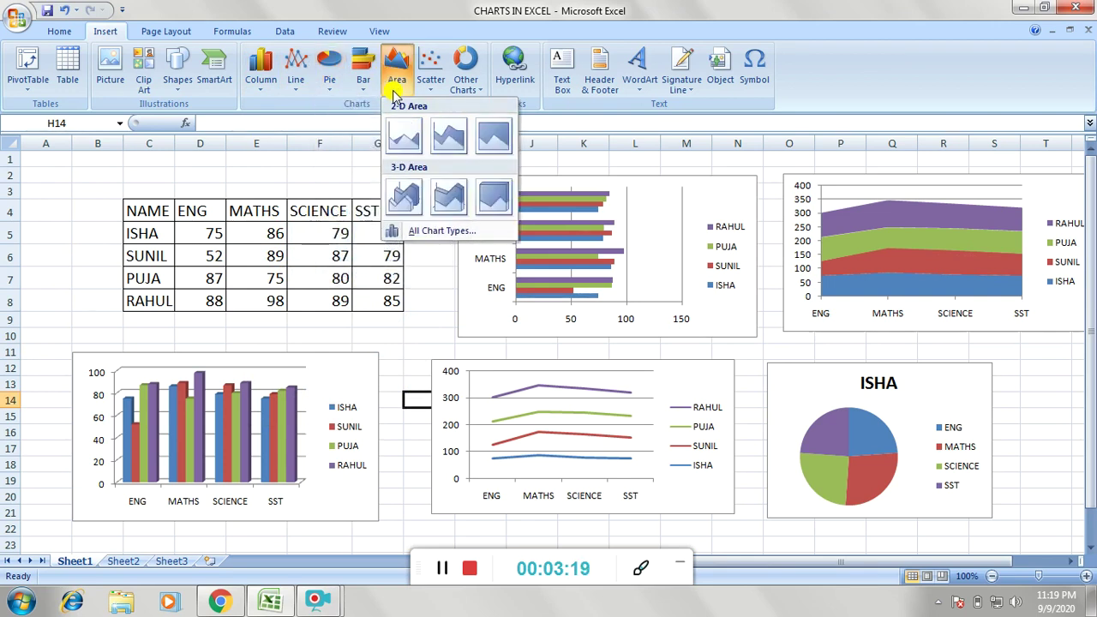
pyautogui.click(483, 94)
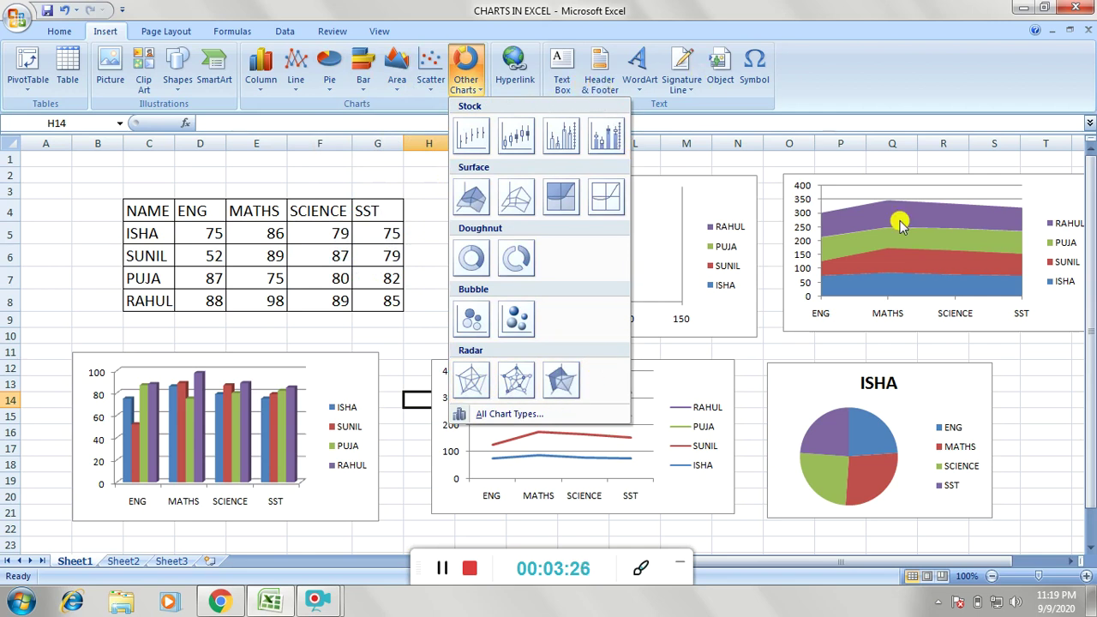
pyautogui.click(925, 347)
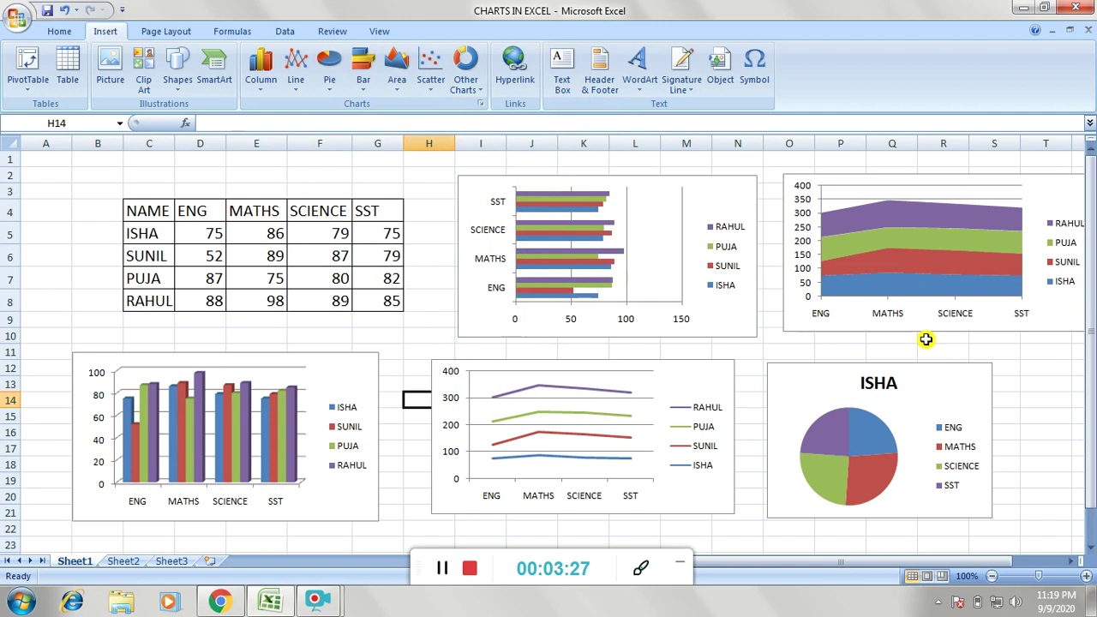
pyautogui.click(442, 567)
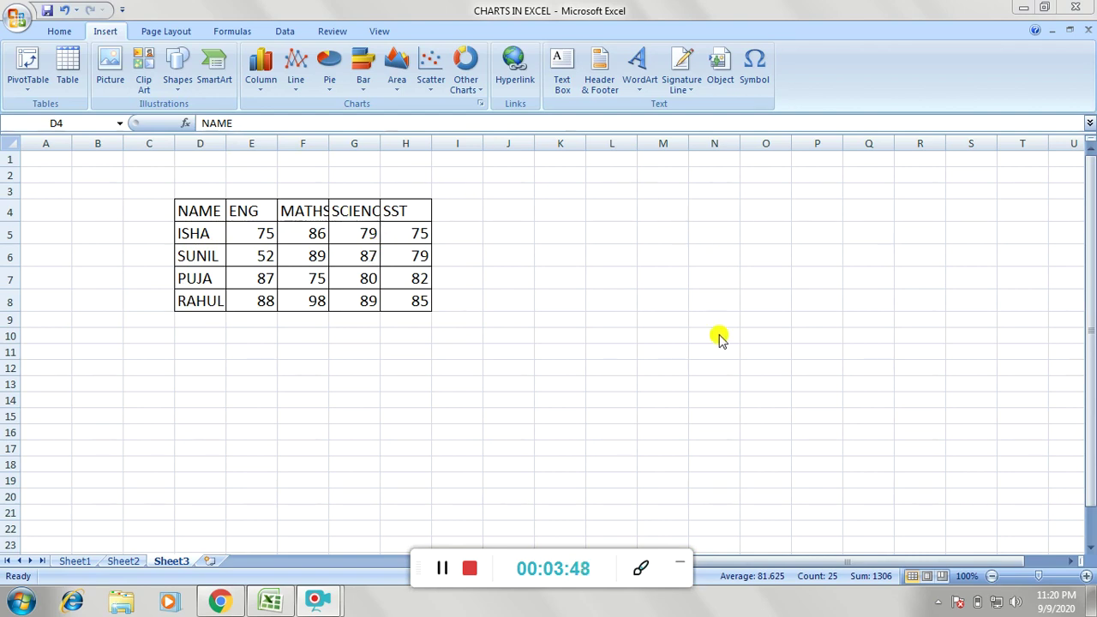
# Add a new blank worksheet at the end of the workbook and compare it with Sheet3
pyautogui.click(209, 567)
pyautogui.click(210, 563)
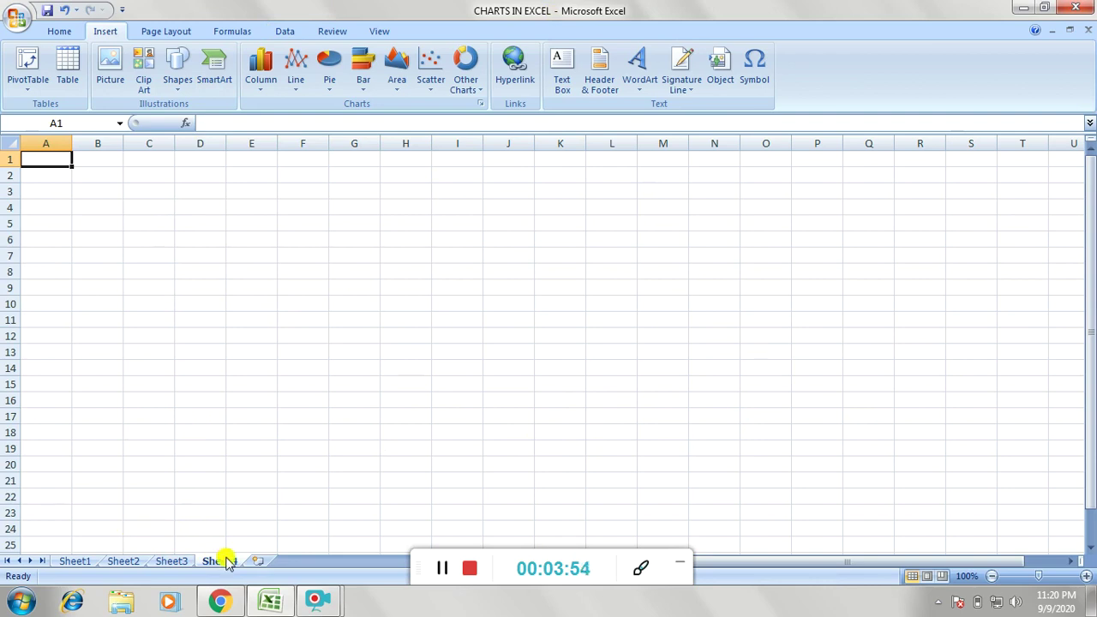
pyautogui.click(174, 561)
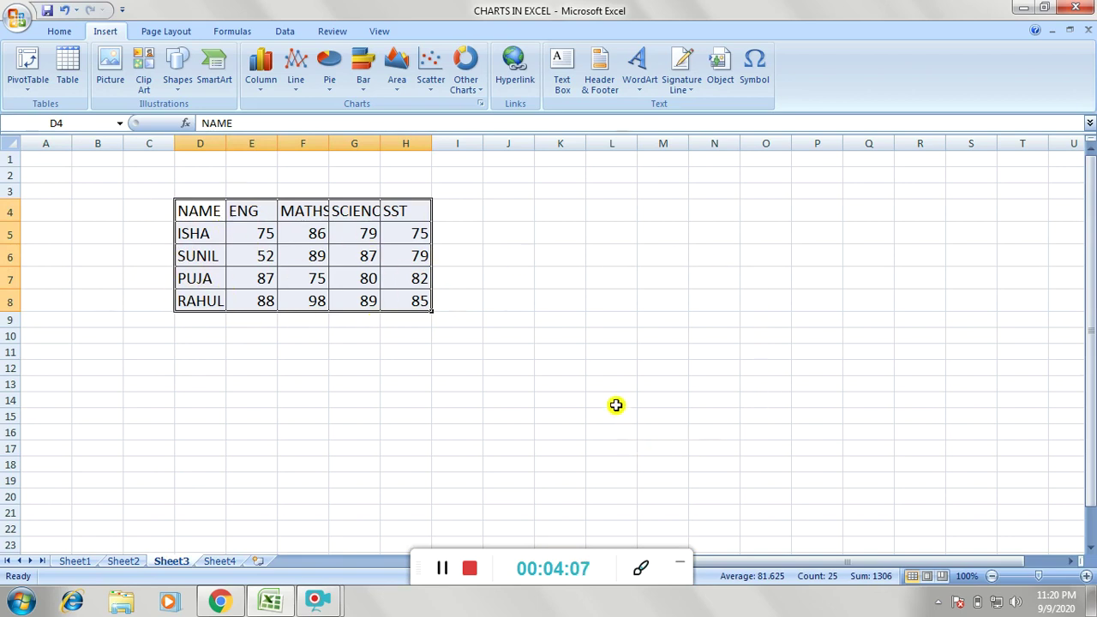
pyautogui.click(218, 561)
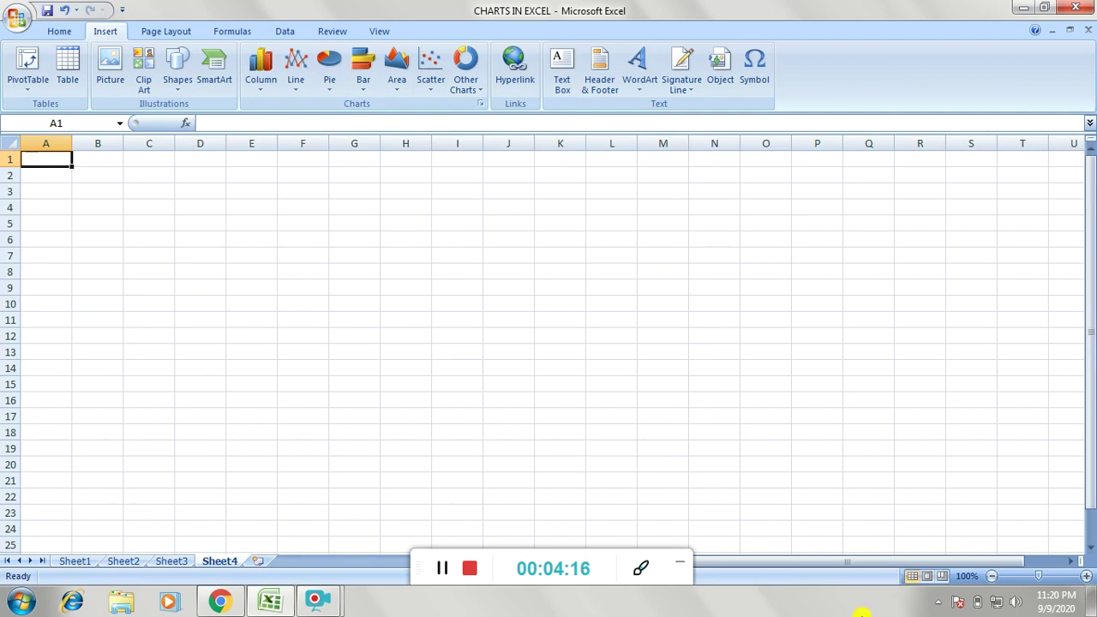
# Create a default column chart of Sheet3's marks table on its own chart sheet and check it against the source data
pyautogui.click(70, 562)
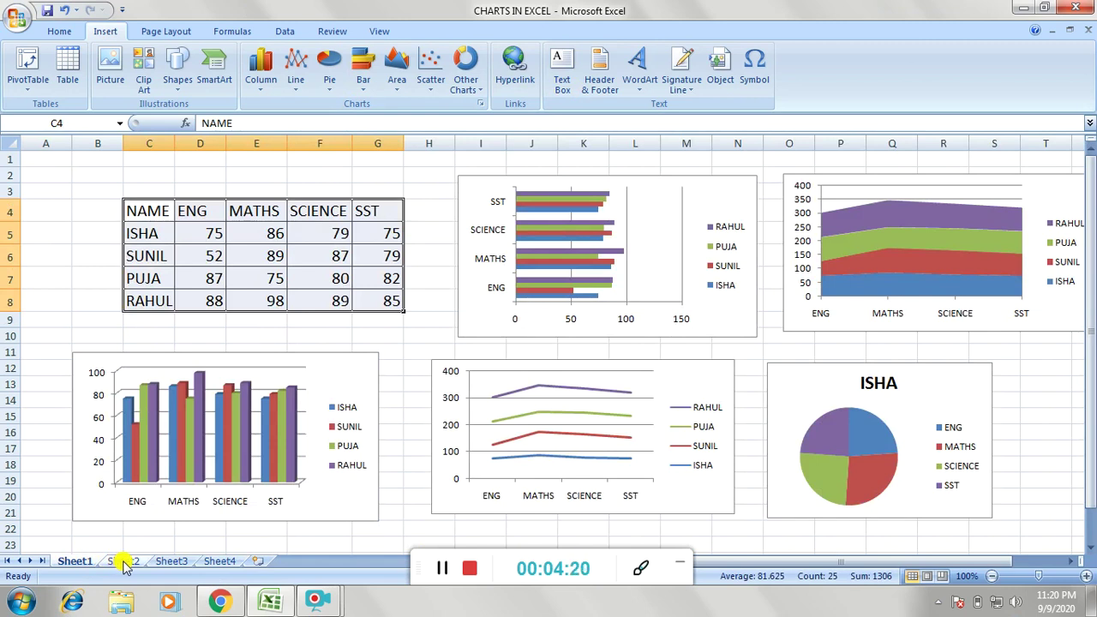
pyautogui.click(170, 563)
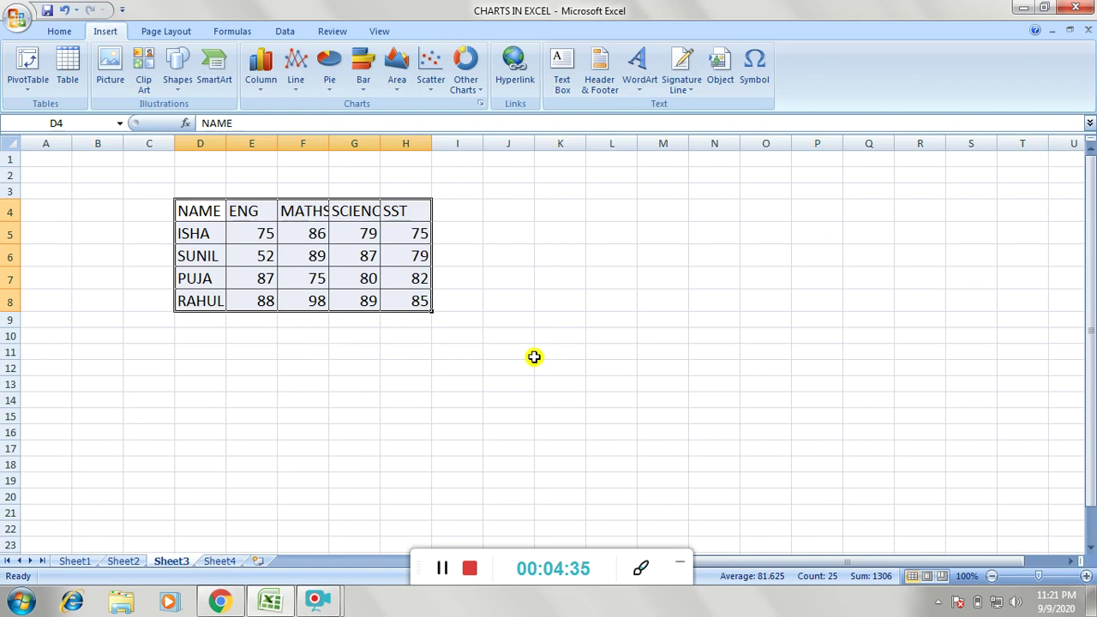
pyautogui.press('F11')
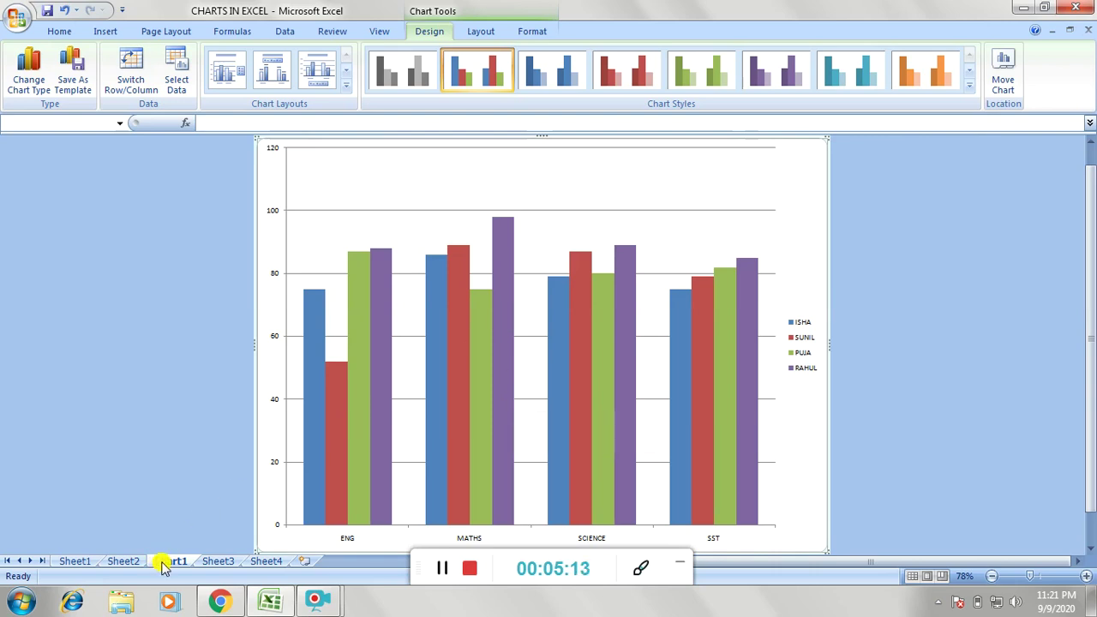
pyautogui.click(218, 564)
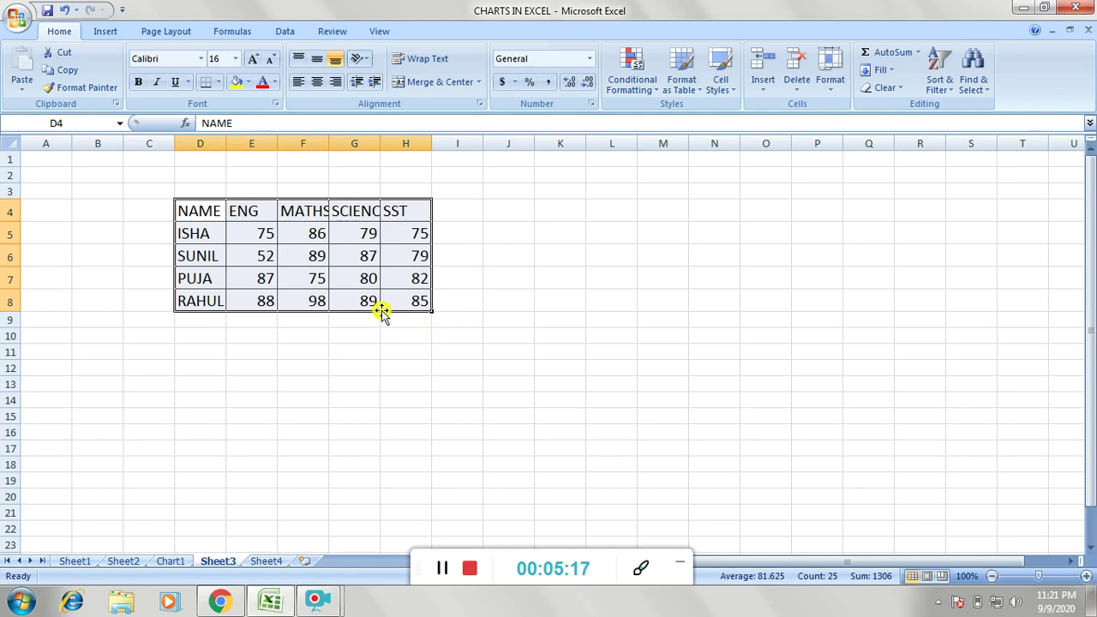
pyautogui.click(170, 562)
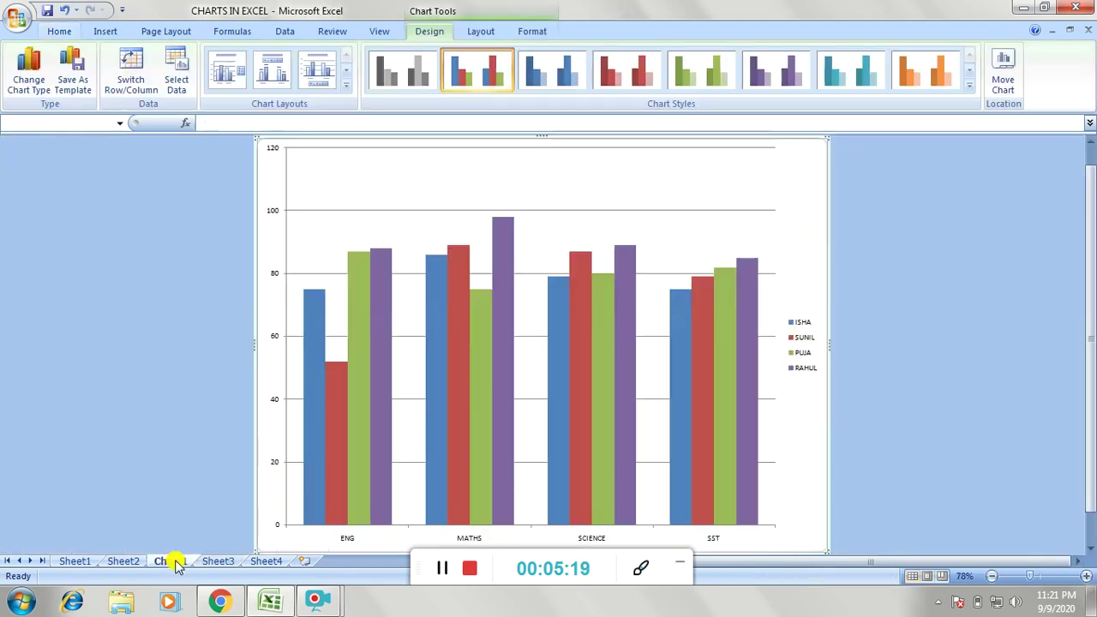
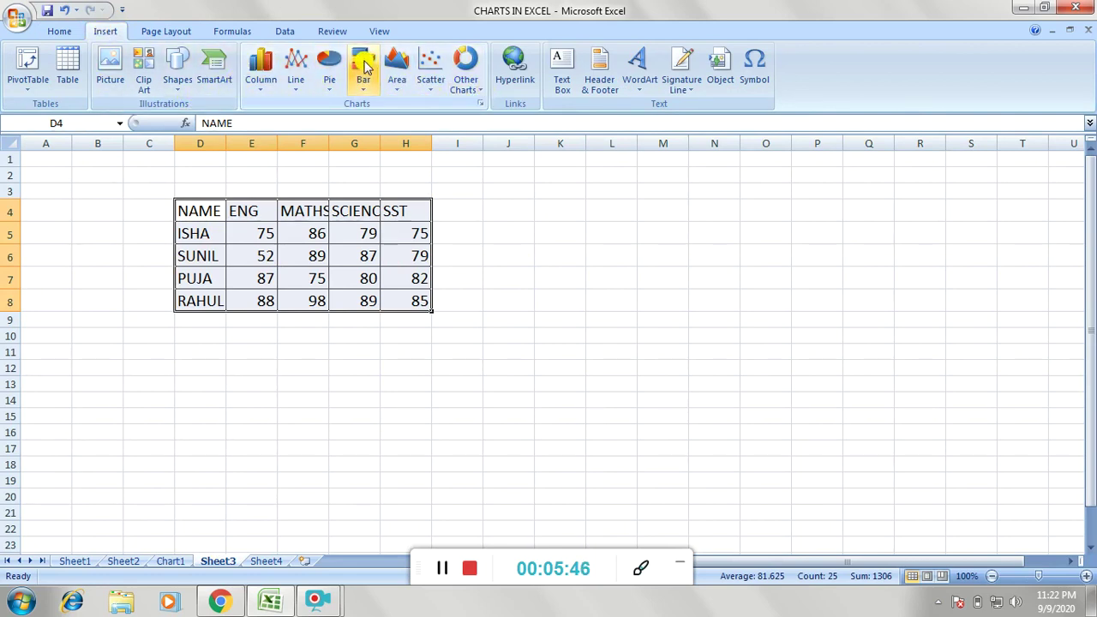
# Insert a clustered horizontal cylinder chart of Sheet3's marks table and place it beside the table, enlarged to about 3.26" high by 5.3" wide
pyautogui.click(482, 89)
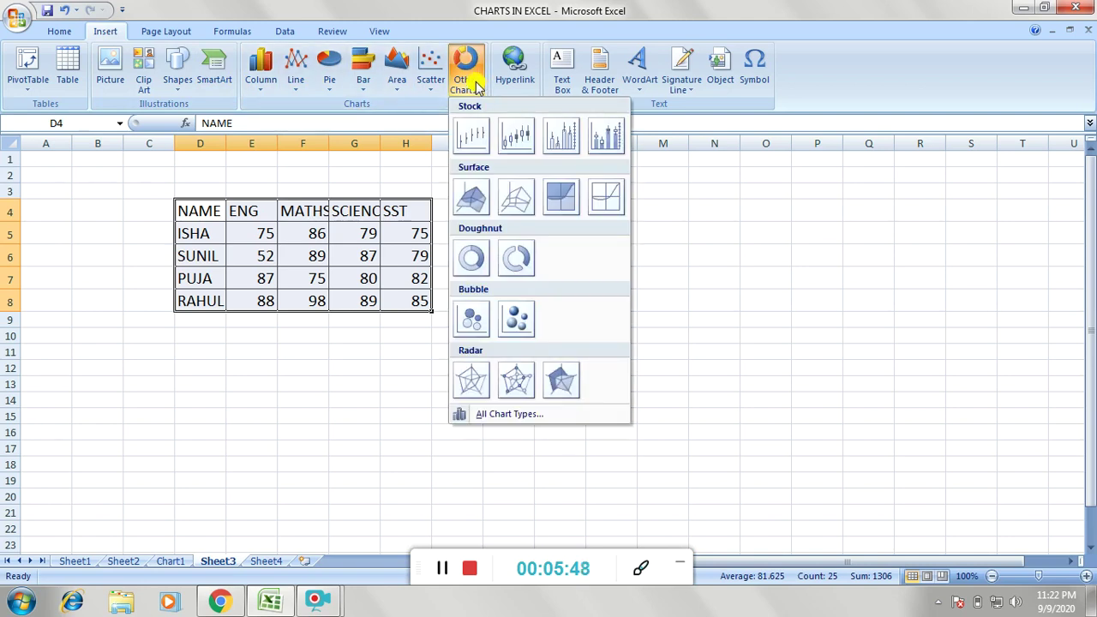
pyautogui.click(478, 86)
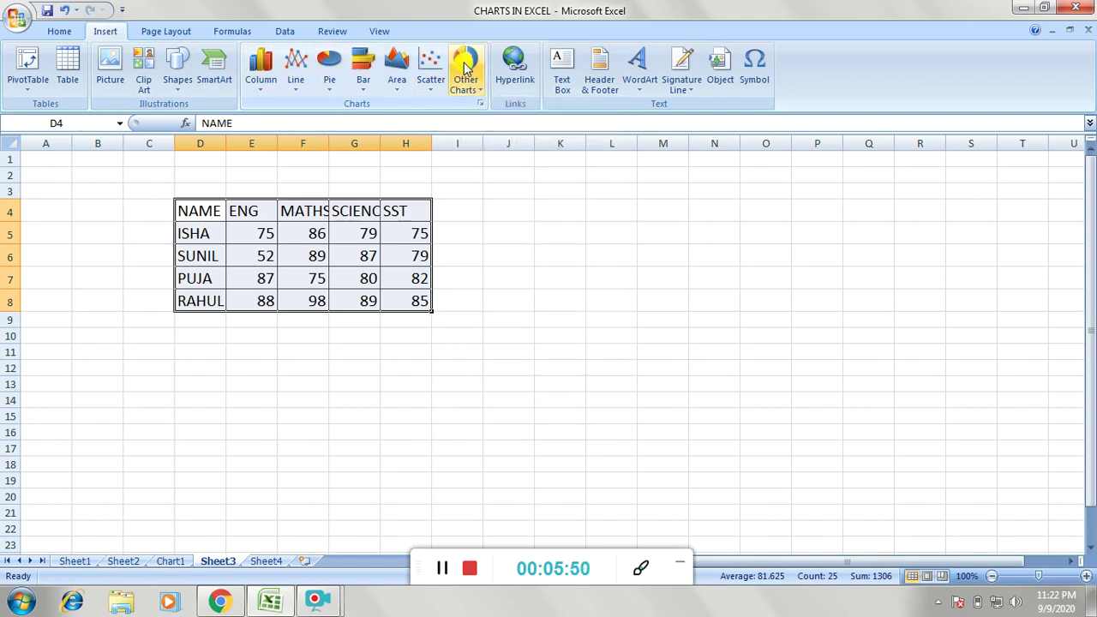
pyautogui.click(361, 86)
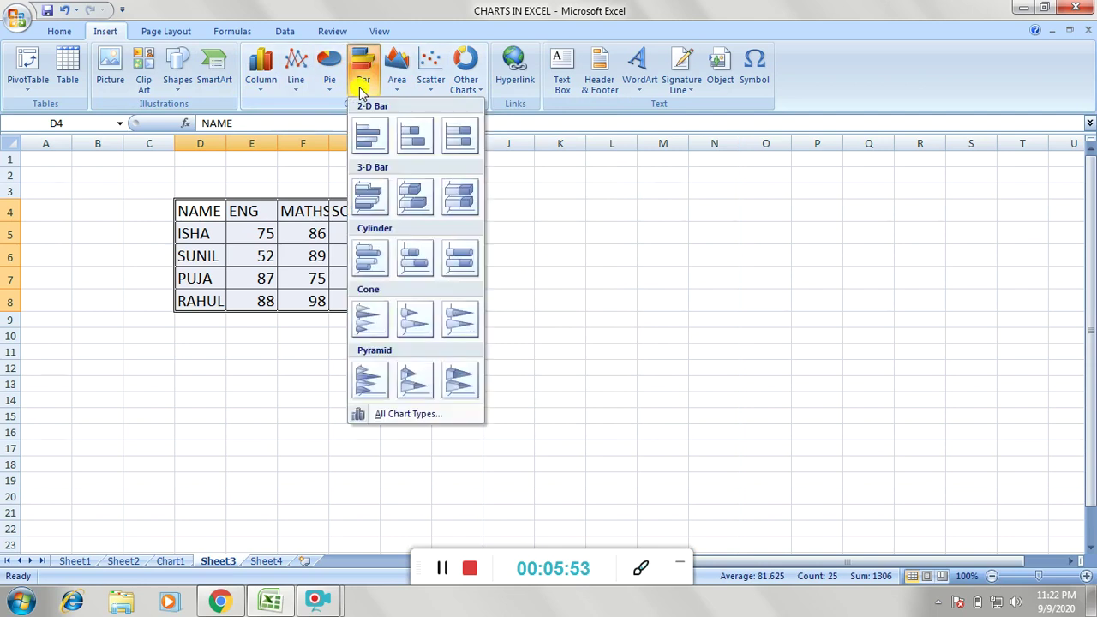
pyautogui.click(381, 260)
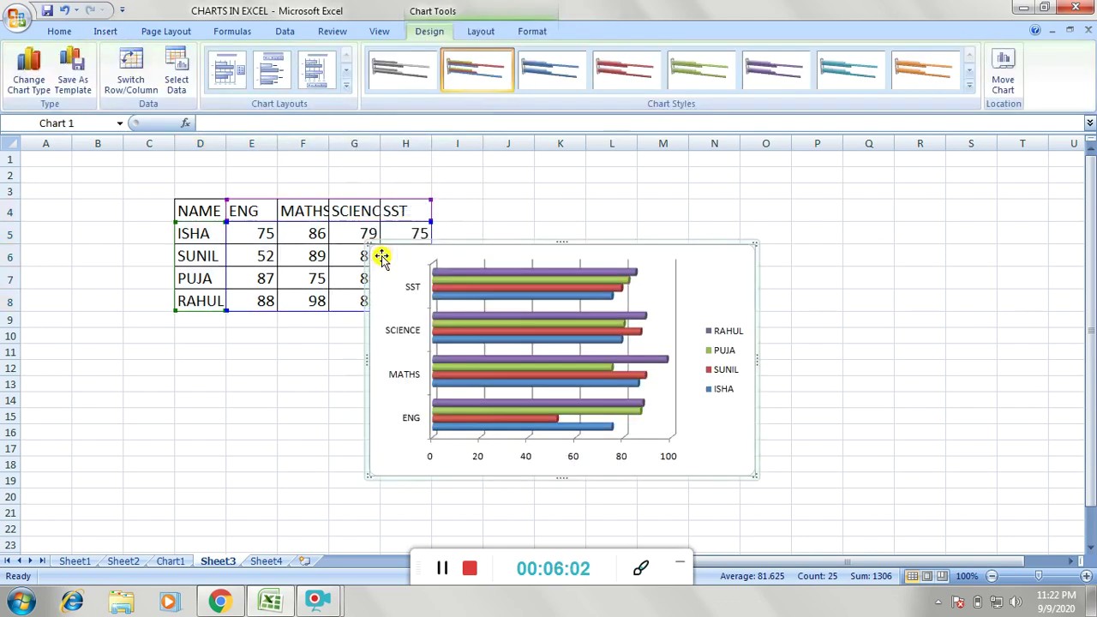
pyautogui.moveTo(465, 240); pyautogui.dragTo(568, 228)
pyautogui.moveTo(852, 452); pyautogui.dragTo(877, 472)
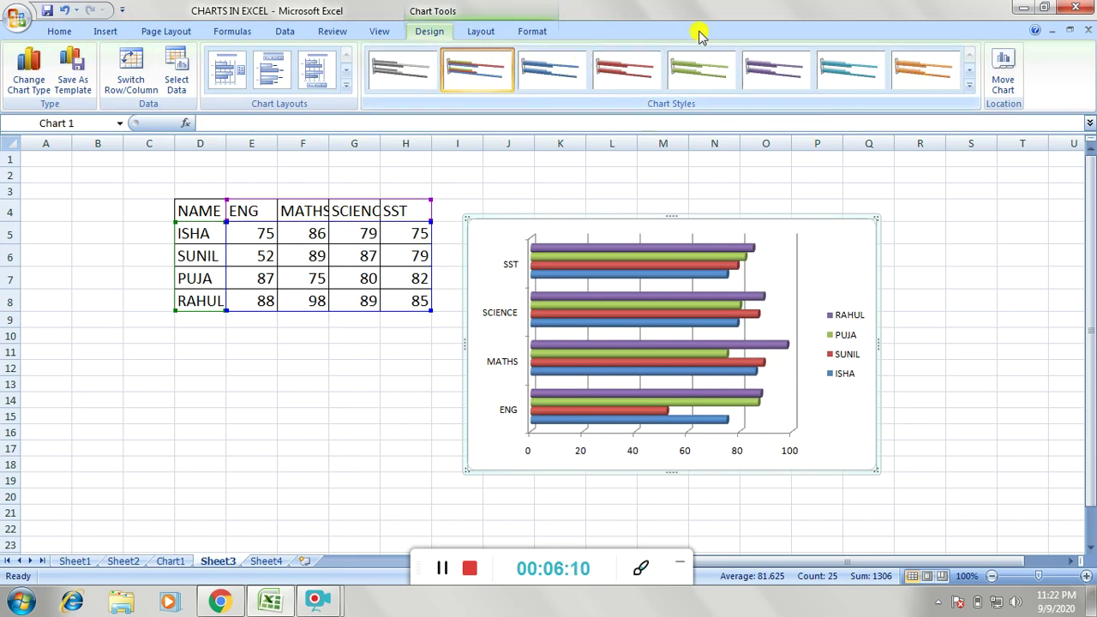
# Examine the chart styles, chart layouts and formatting options offered for the cylinder chart
pyautogui.click(967, 85)
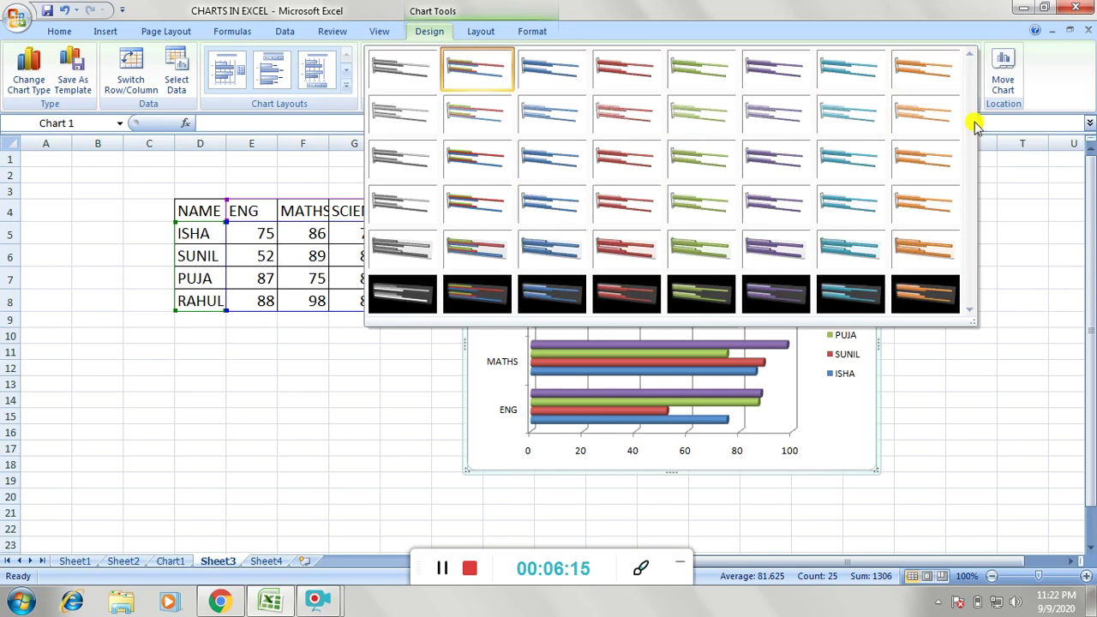
pyautogui.click(1077, 210)
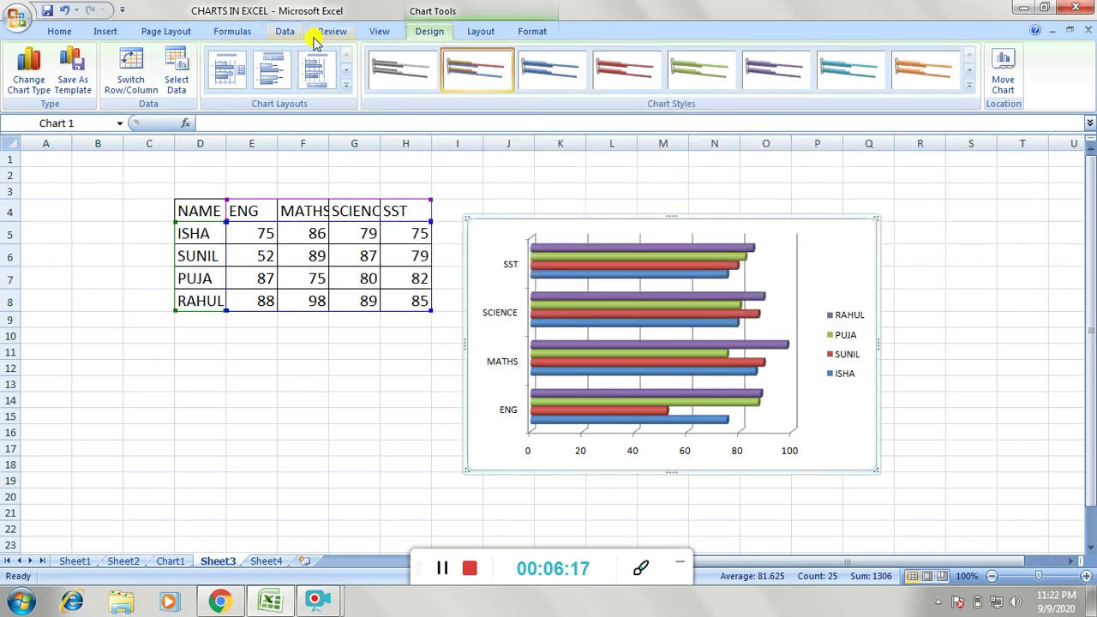
pyautogui.click(346, 86)
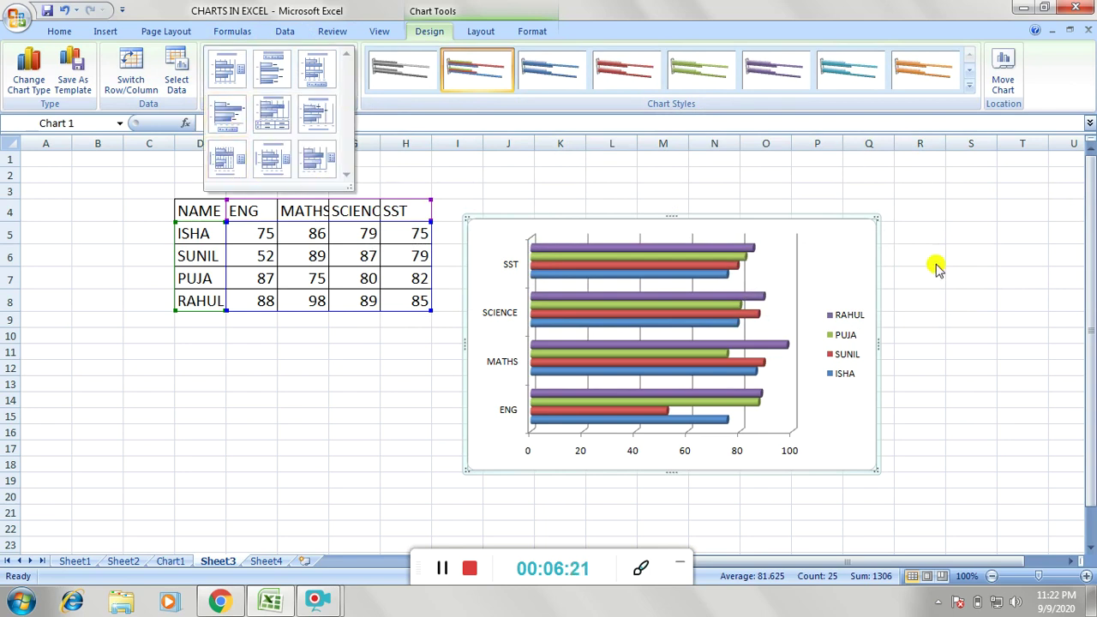
pyautogui.click(938, 338)
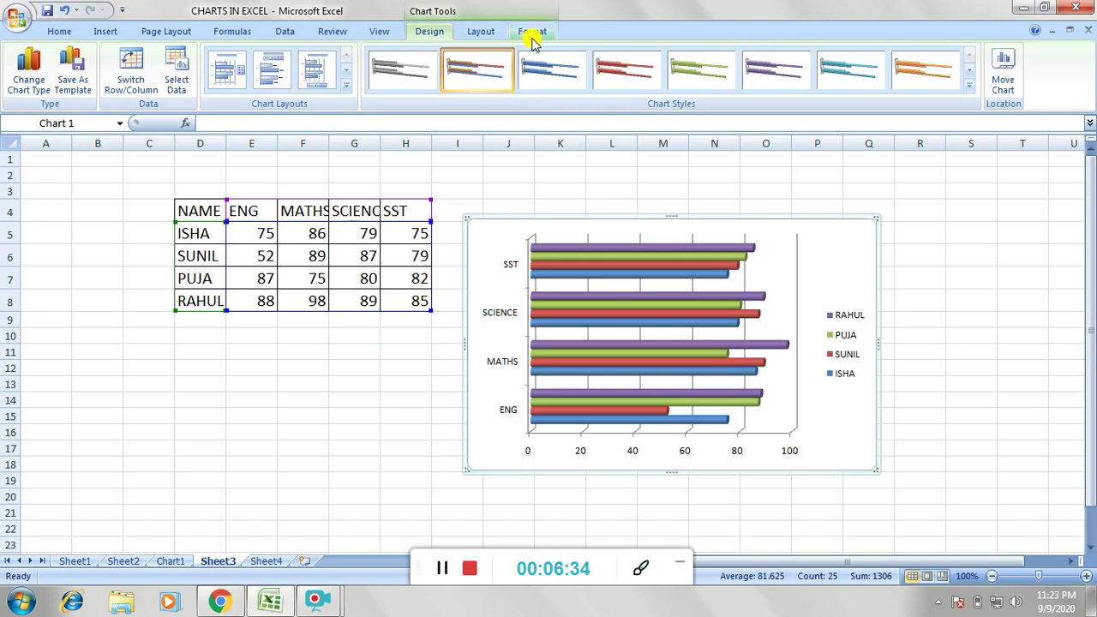
pyautogui.click(482, 34)
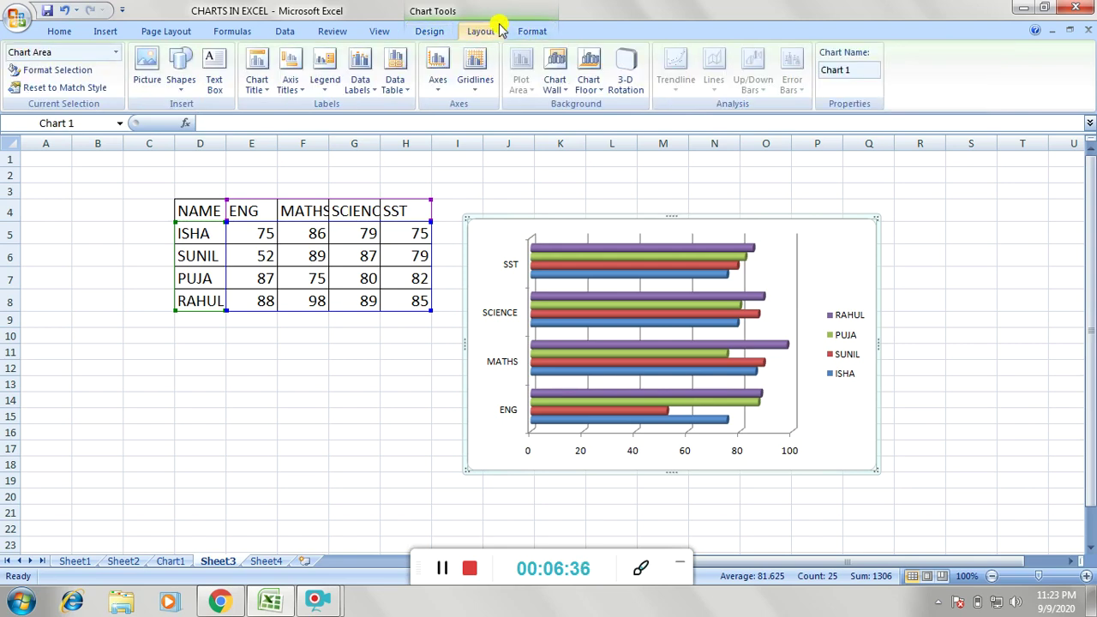
pyautogui.click(524, 33)
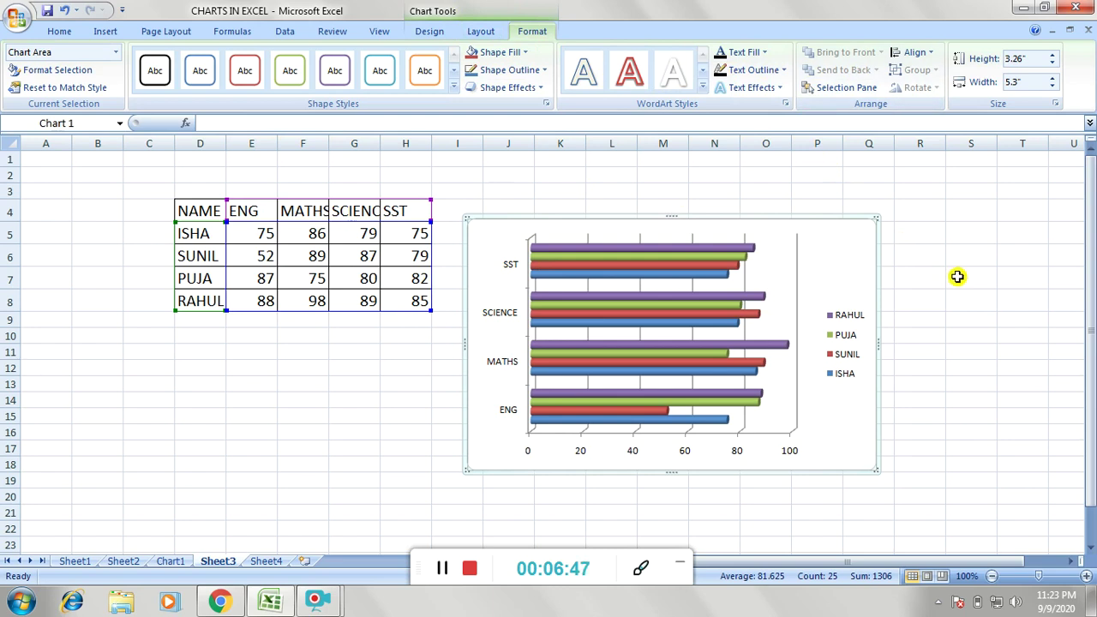
# Examine the chart title, axis title, legend and data label options for the cylinder chart, plus its format and design options
pyautogui.click(470, 34)
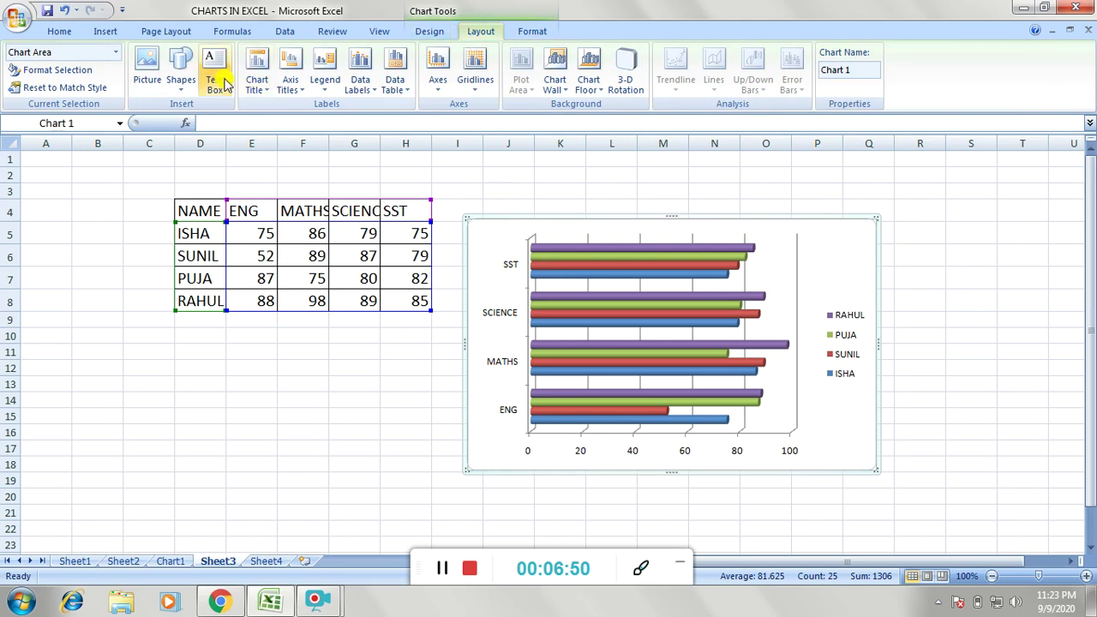
pyautogui.click(266, 93)
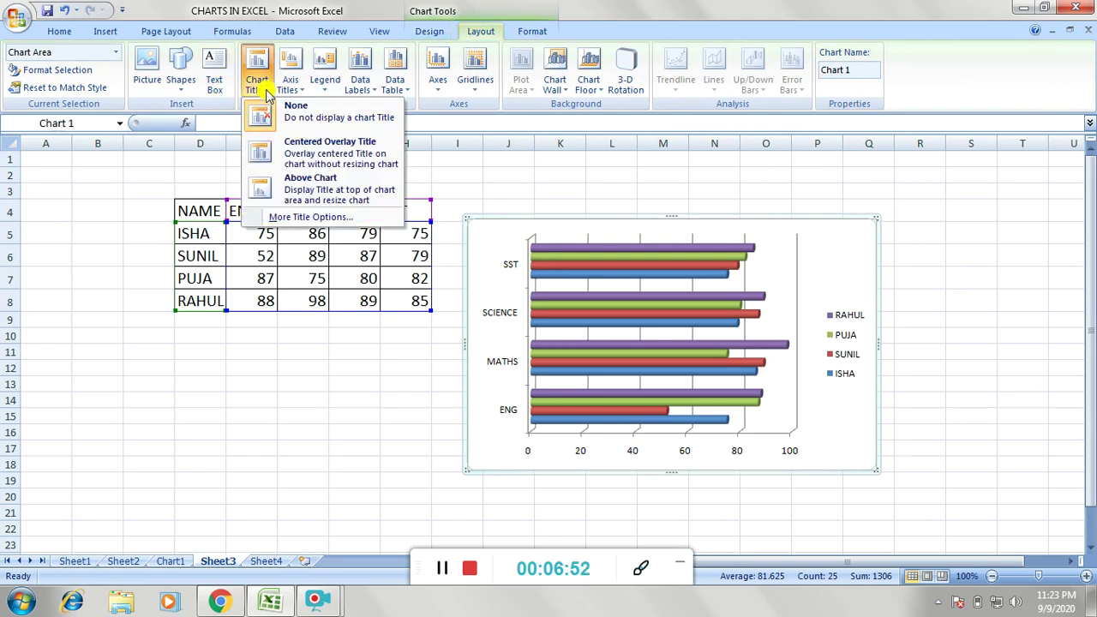
pyautogui.click(293, 92)
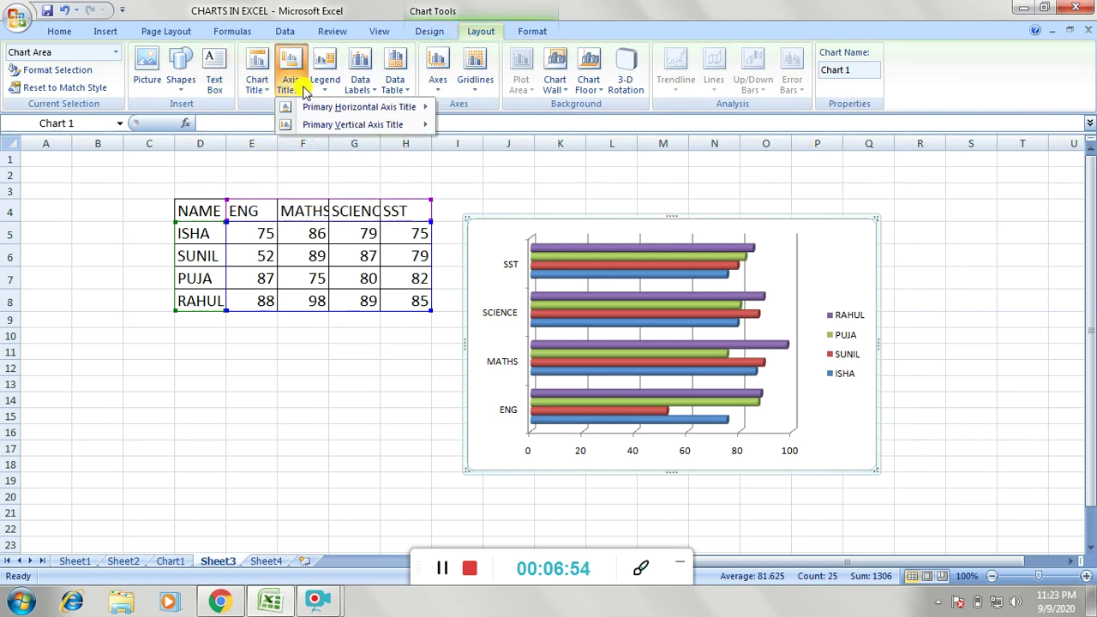
pyautogui.click(323, 85)
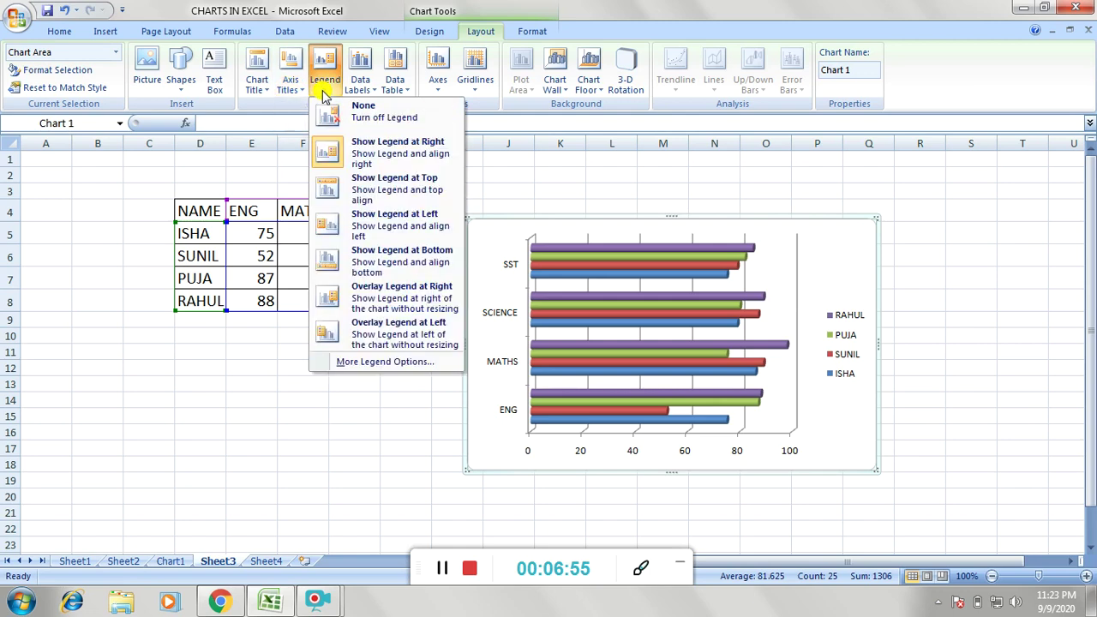
pyautogui.click(369, 93)
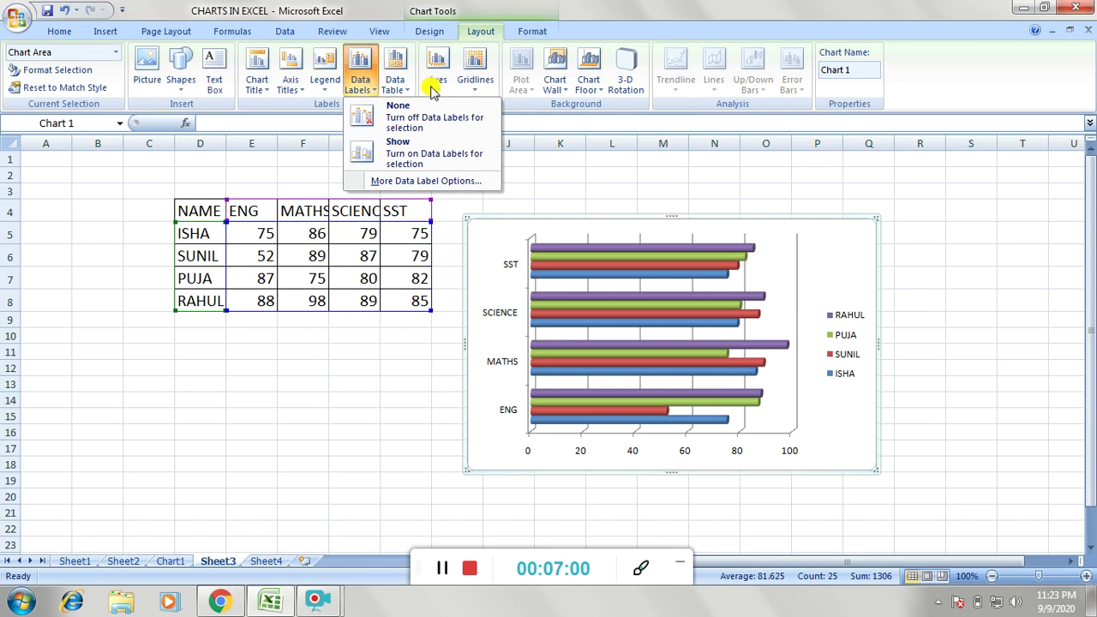
pyautogui.click(257, 86)
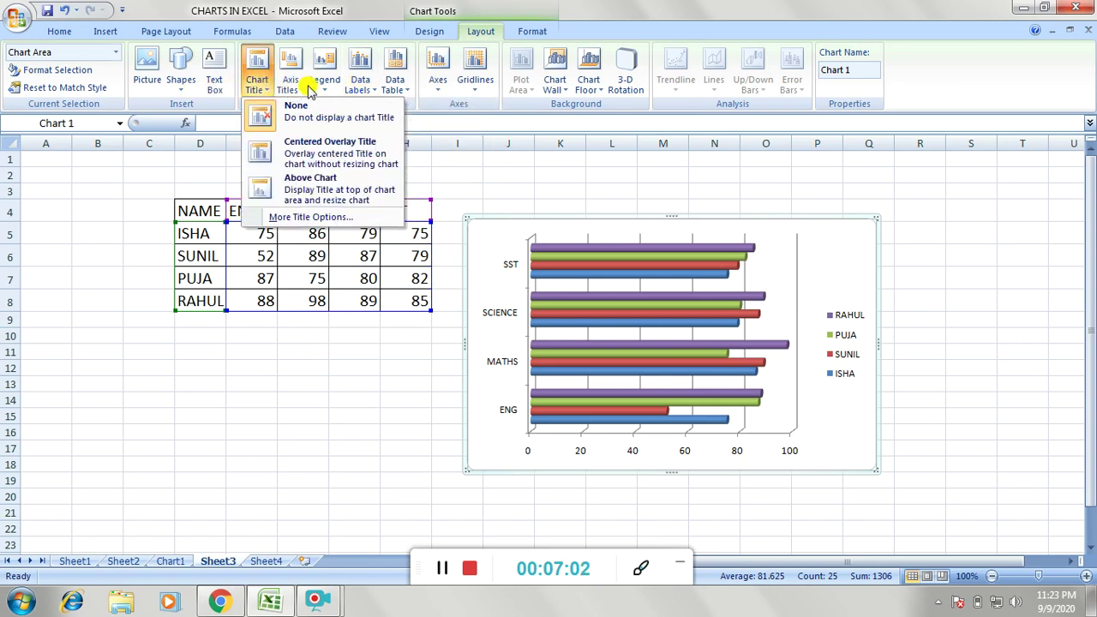
pyautogui.click(651, 185)
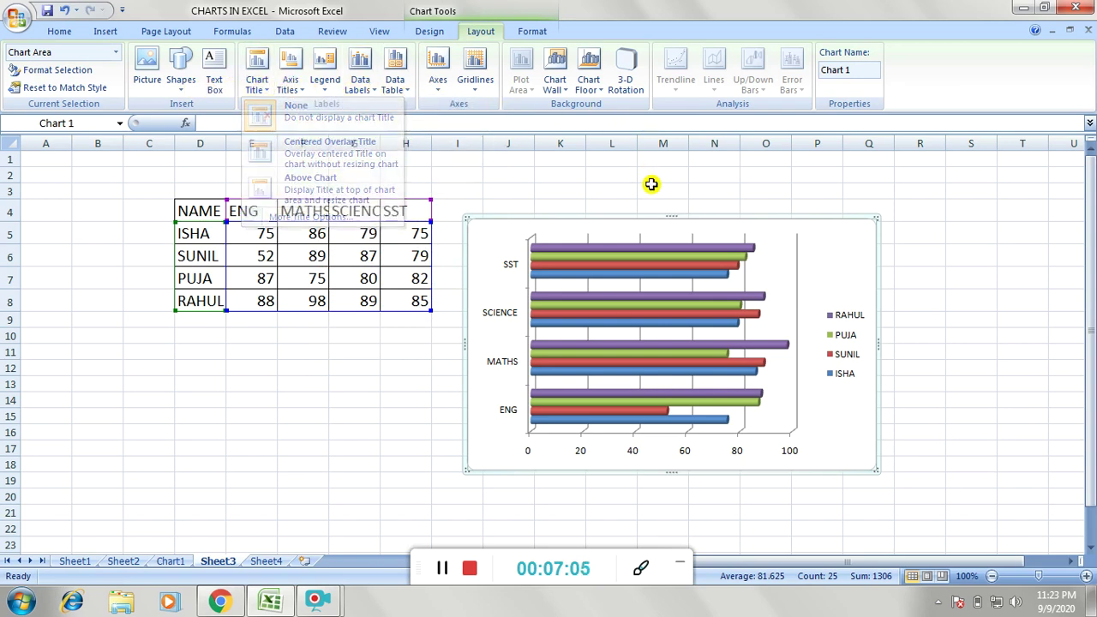
pyautogui.click(525, 36)
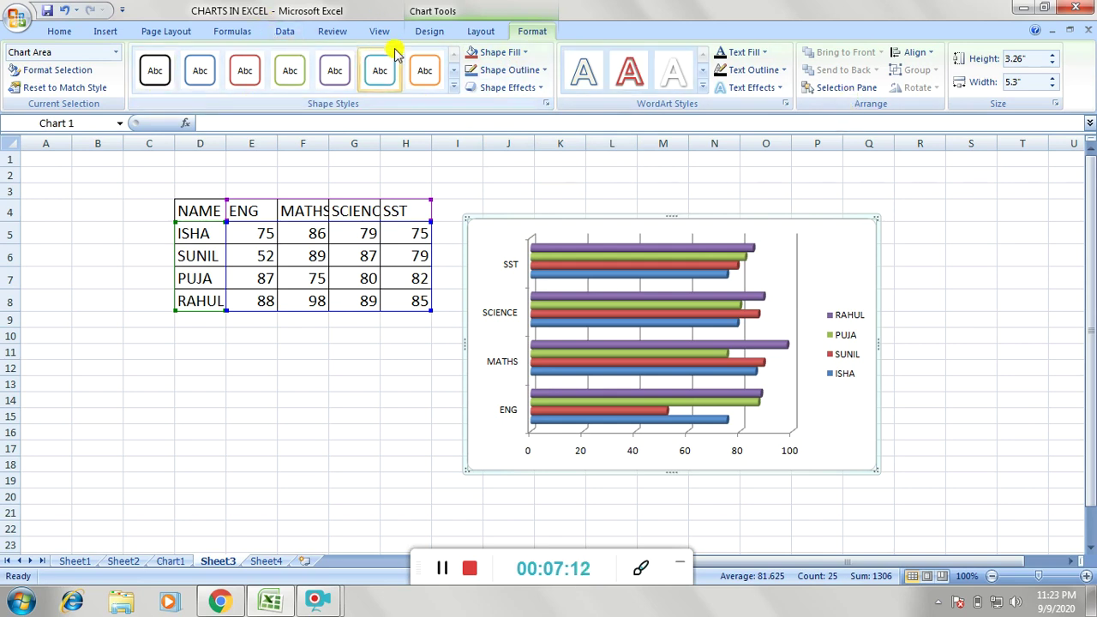
pyautogui.click(428, 32)
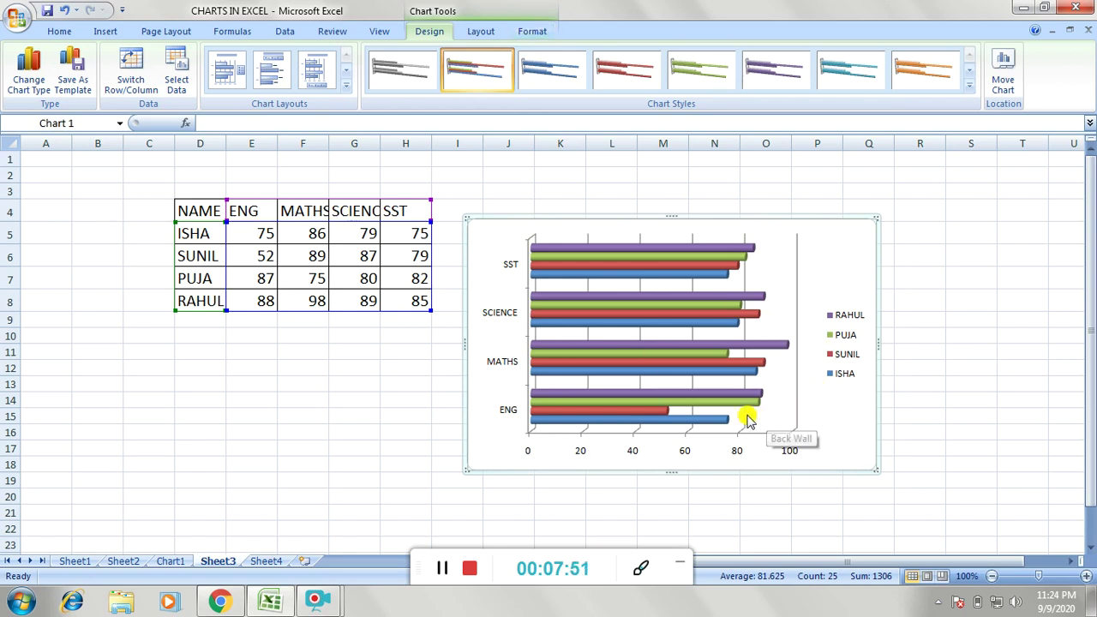
# Change the cylinder bar chart to the first 3-D area chart type and reposition it beside the marks table, starting around row 6
pyautogui.click(103, 31)
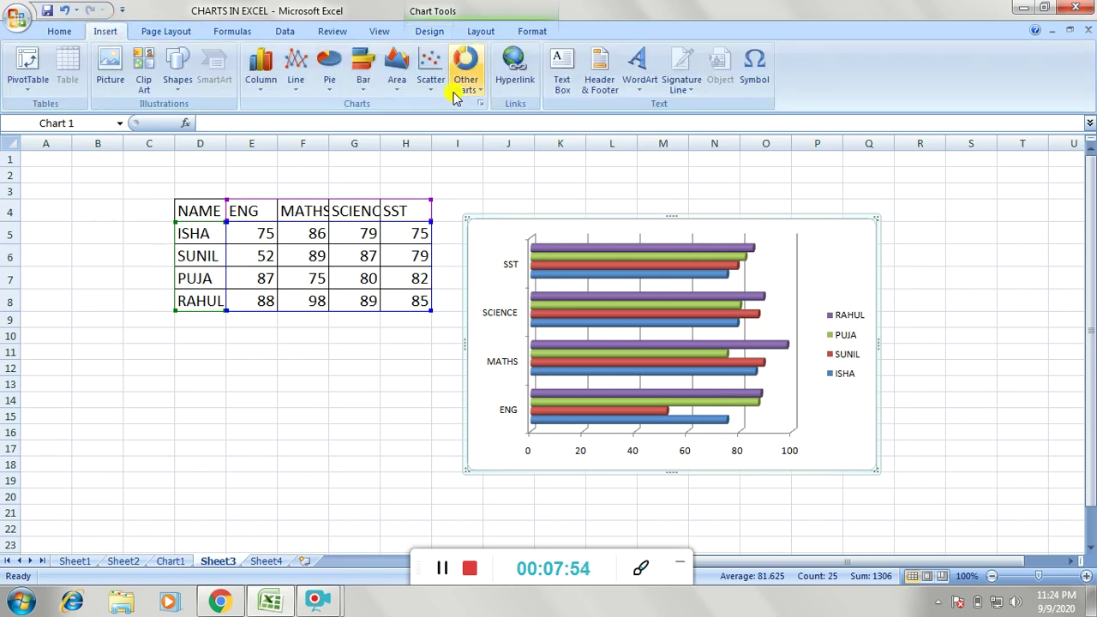
pyautogui.click(360, 94)
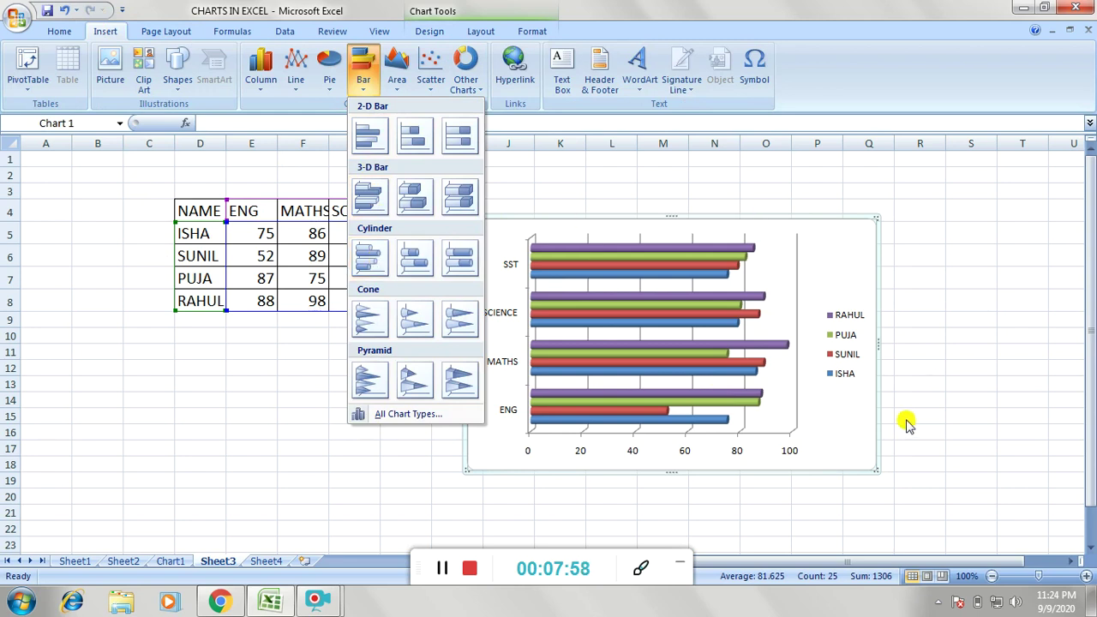
pyautogui.moveTo(399, 89)
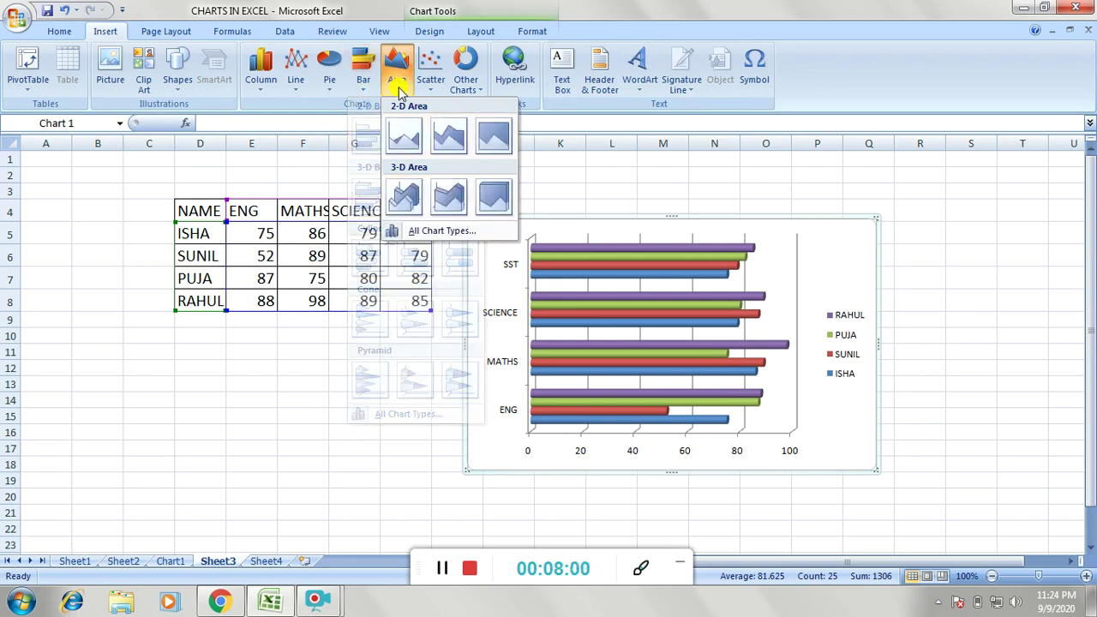
pyautogui.click(401, 202)
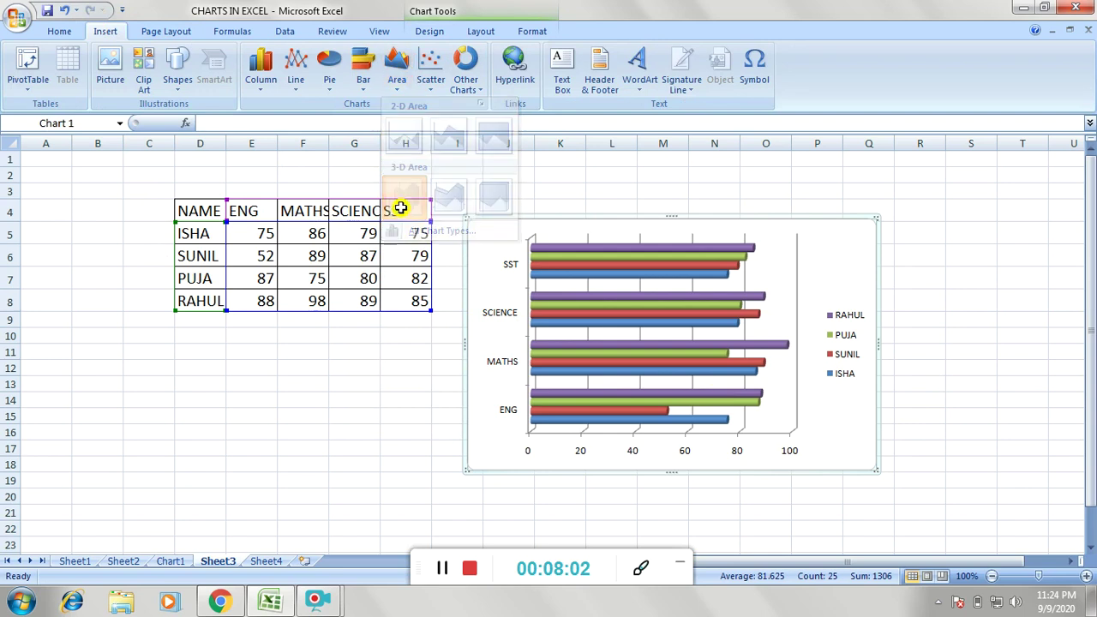
pyautogui.click(589, 322)
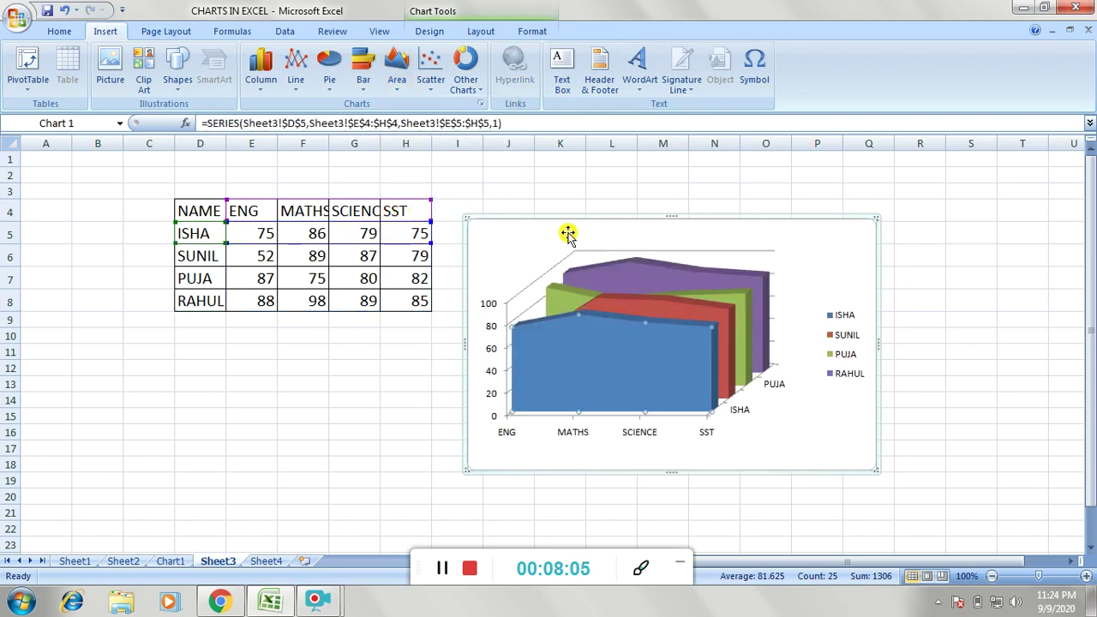
pyautogui.moveTo(566, 215); pyautogui.dragTo(94, 328)
pyautogui.moveTo(341, 333); pyautogui.dragTo(835, 257)
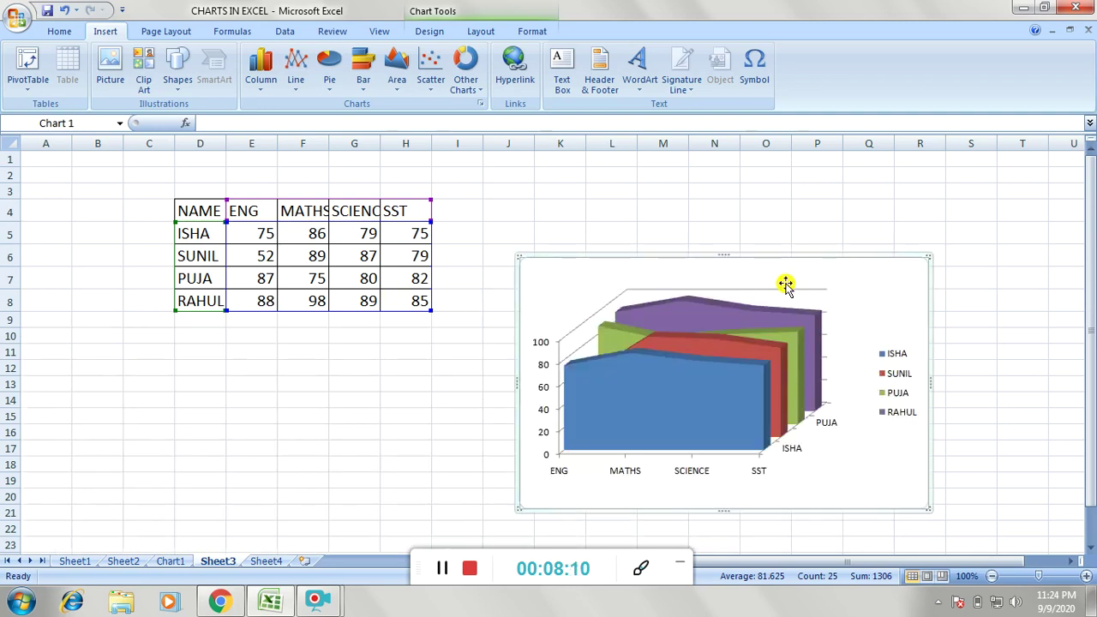